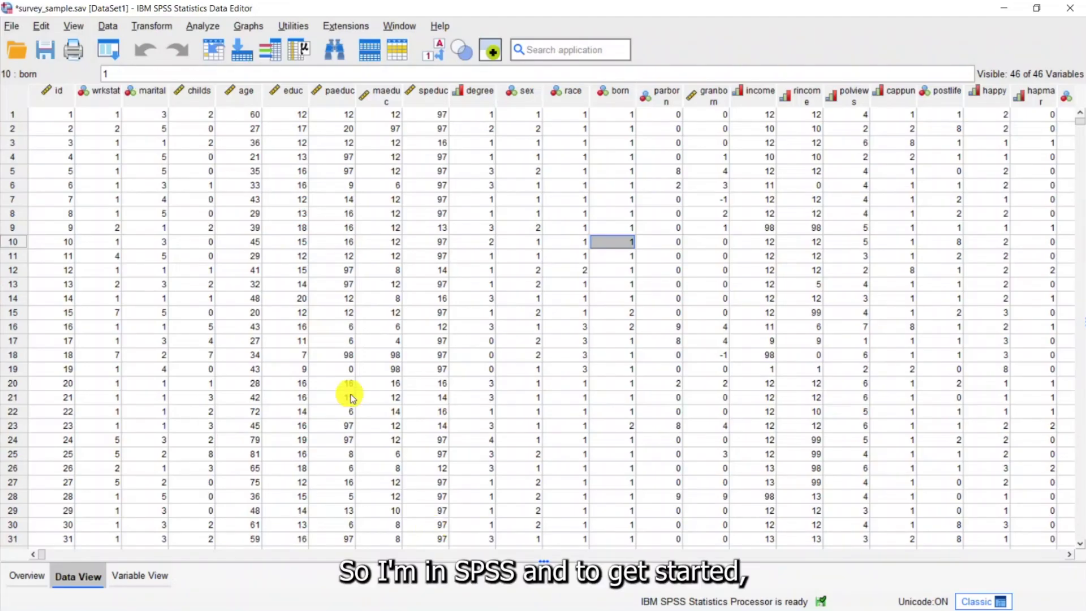
Open the Show Toolbars dialog from View > Toolbars > Customize to see the Data Editor toolbars.
left_click(73, 26)
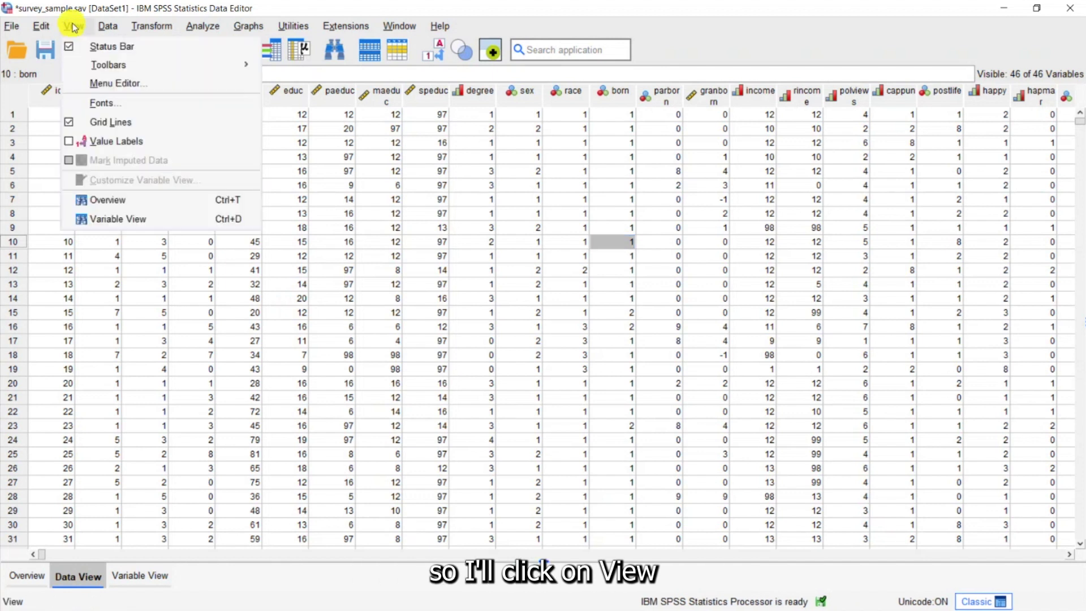
mouse_move(112, 65)
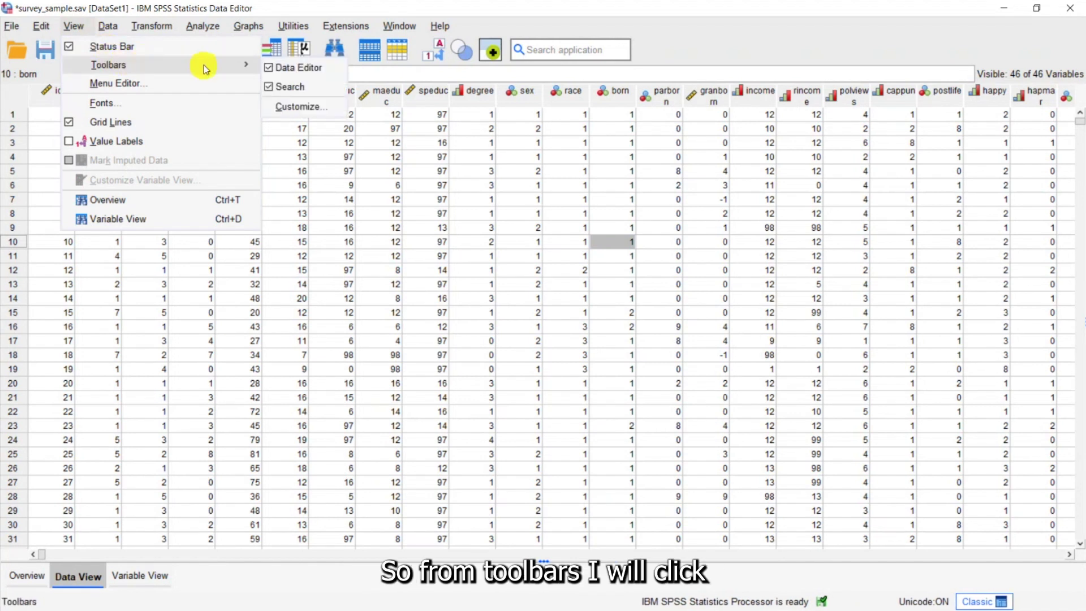
left_click(300, 108)
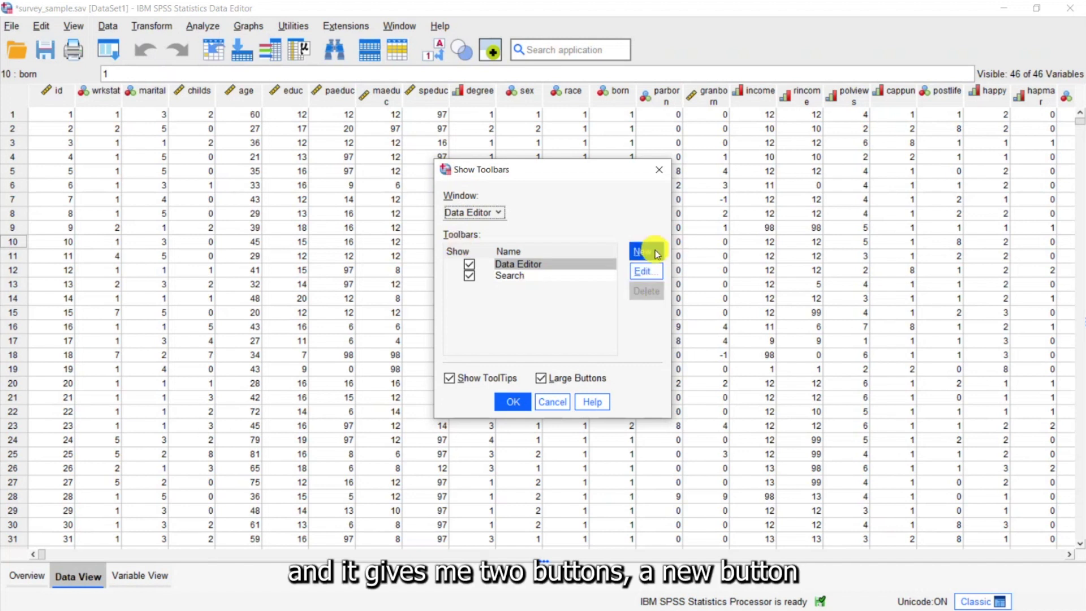
left_click(651, 275)
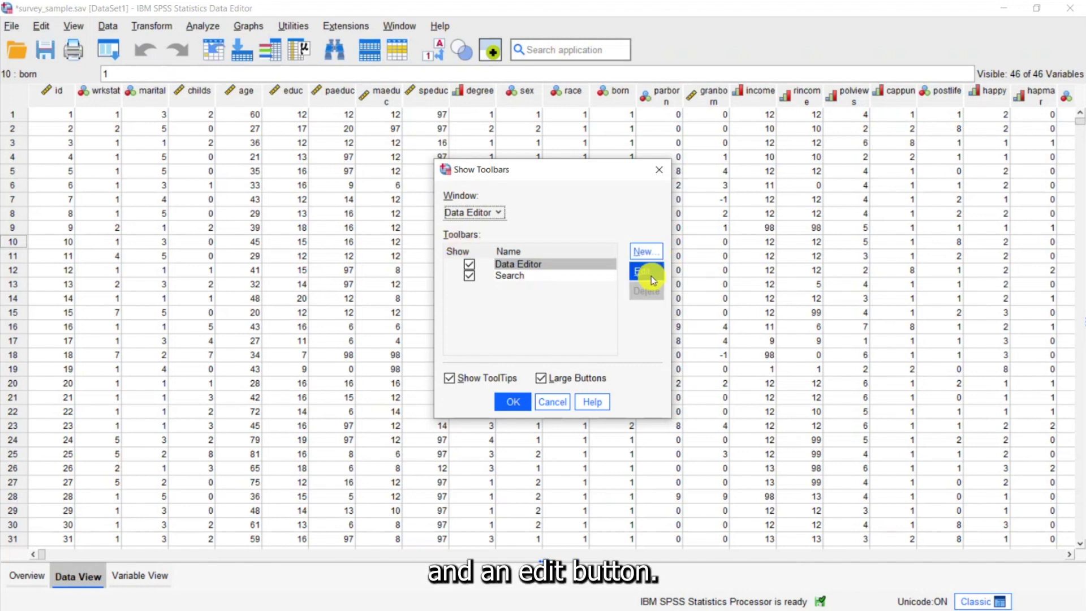
Create a new toolbar named 'Transform' and open it for editing.
left_click(646, 252)
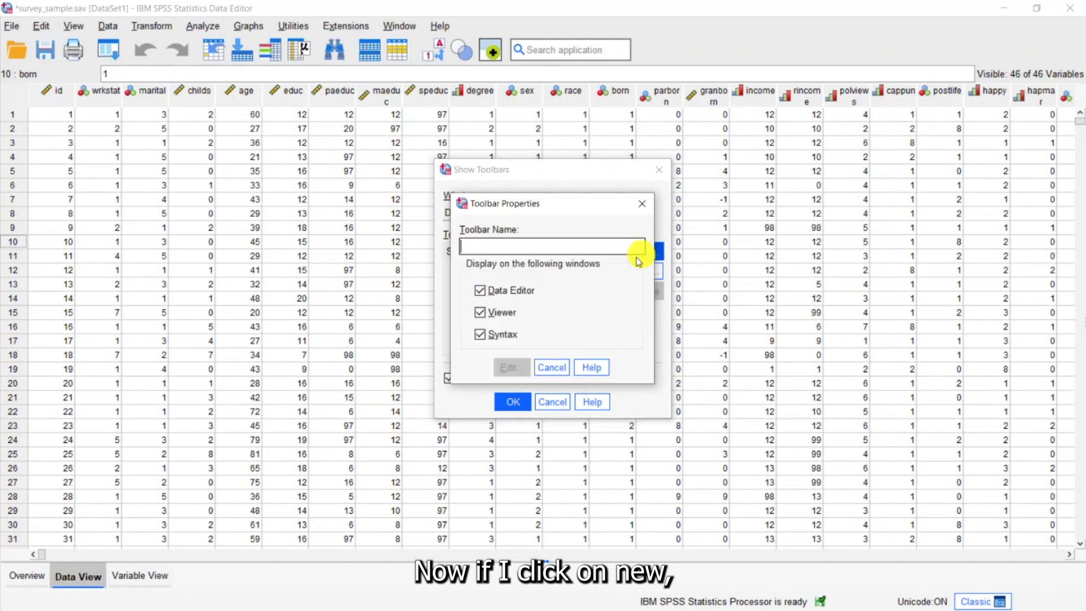
left_click(480, 247)
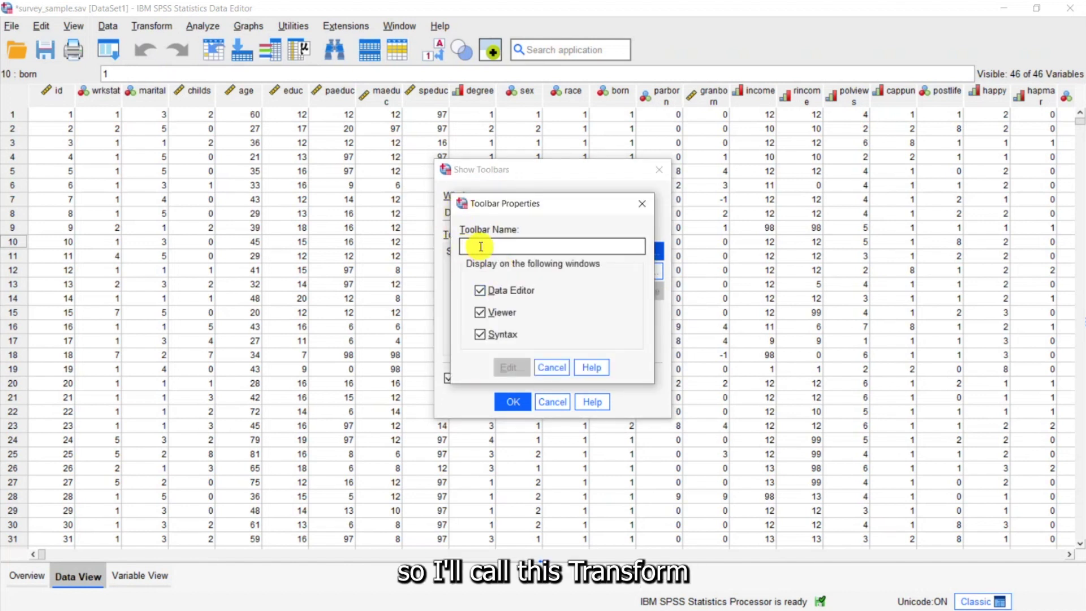
type("Transfor")
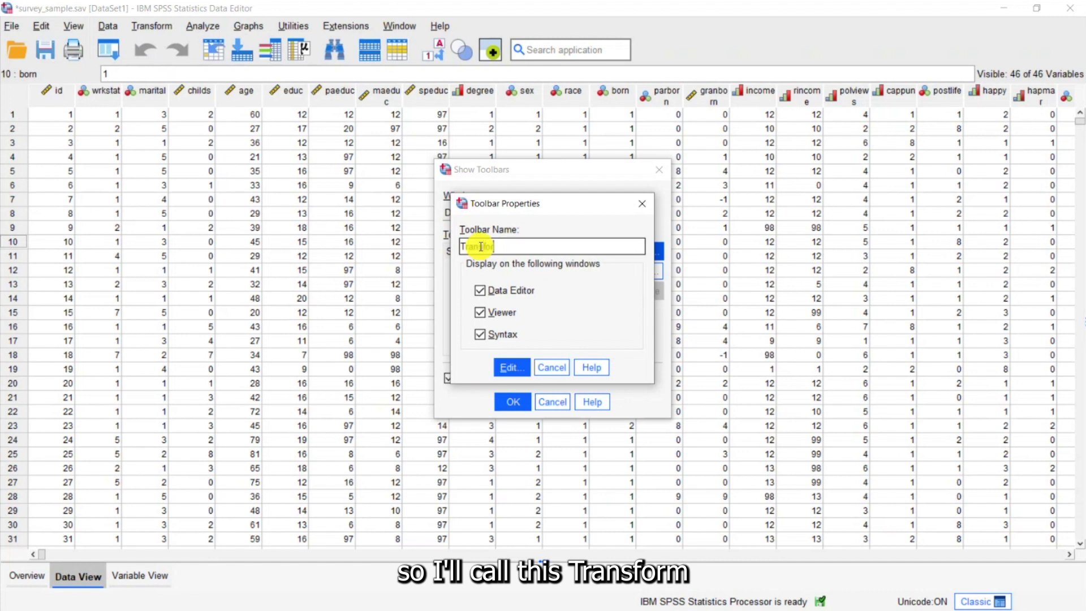
type("m")
left_click(513, 370)
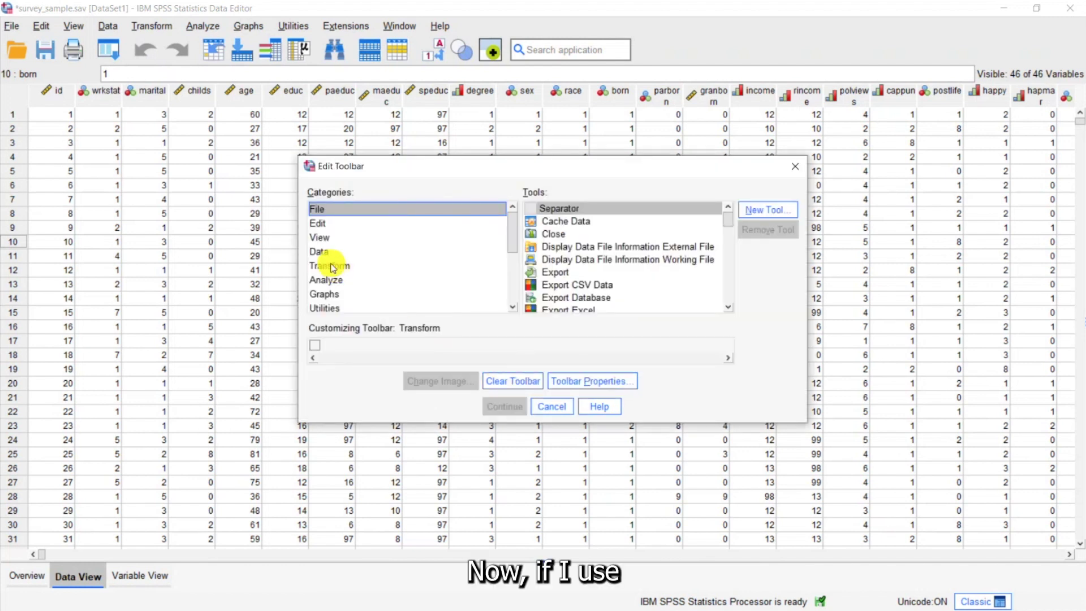
Add Automatic Recode, Compute Variable, Count Values within Cases and Date and Time Wizard to the Transform toolbar.
left_click(361, 266)
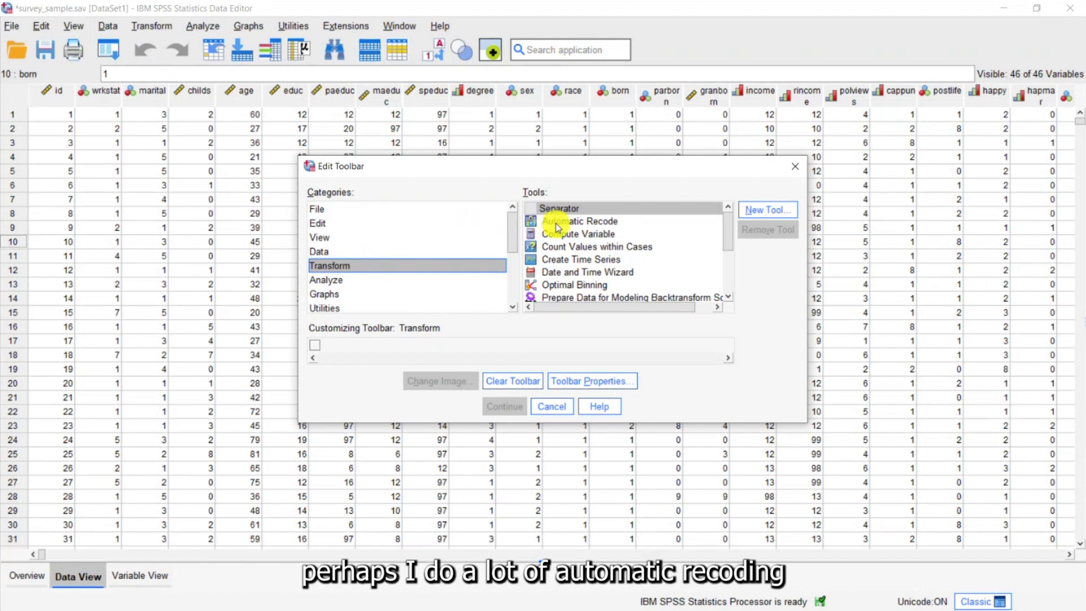
left_click_drag(558, 227, 350, 346)
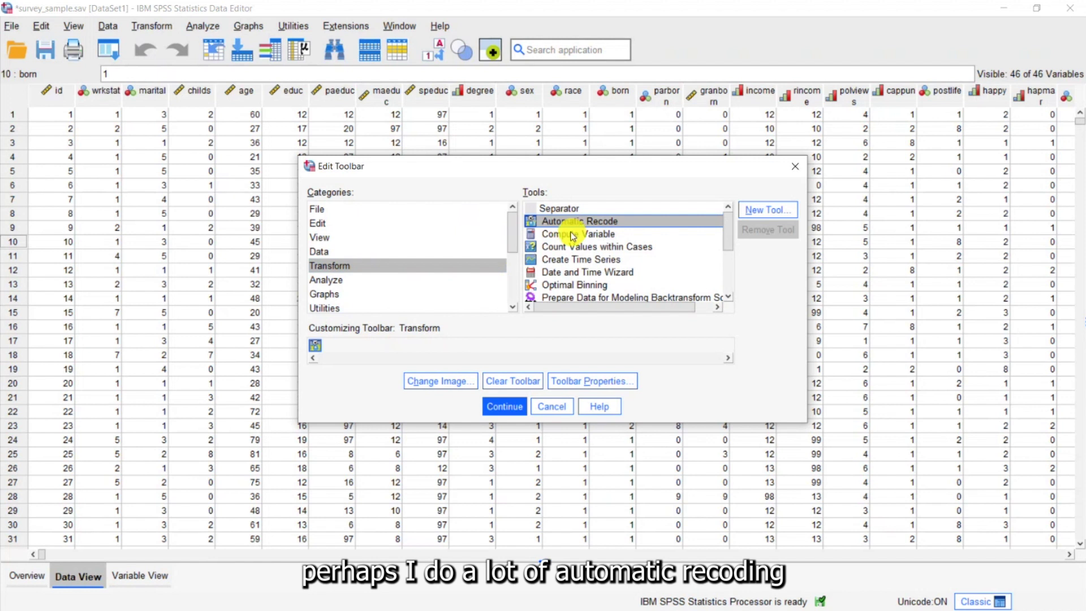
left_click_drag(572, 236, 379, 346)
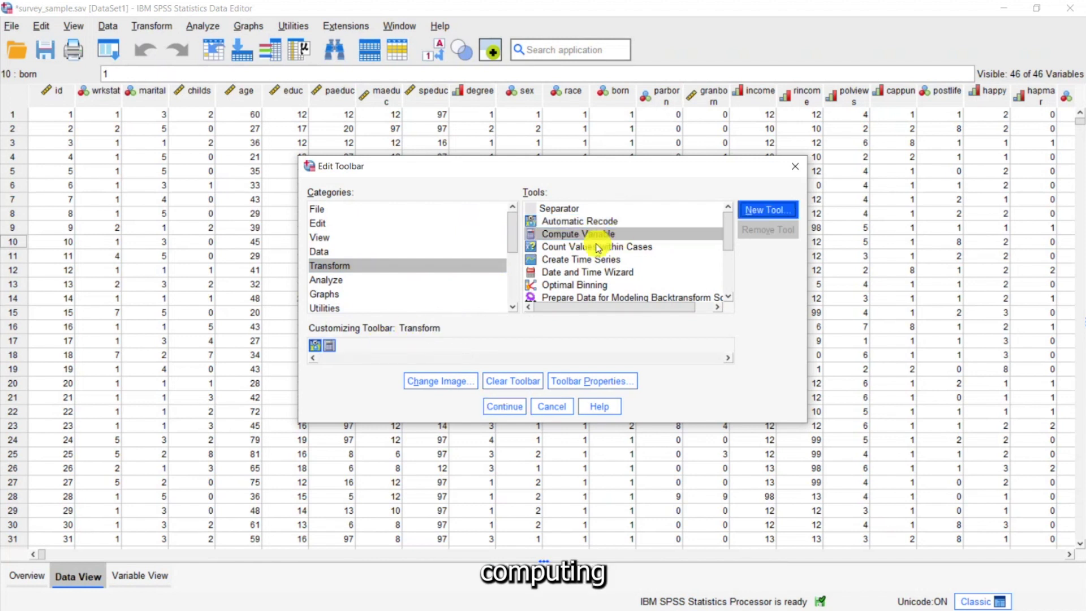
left_click_drag(598, 247, 347, 346)
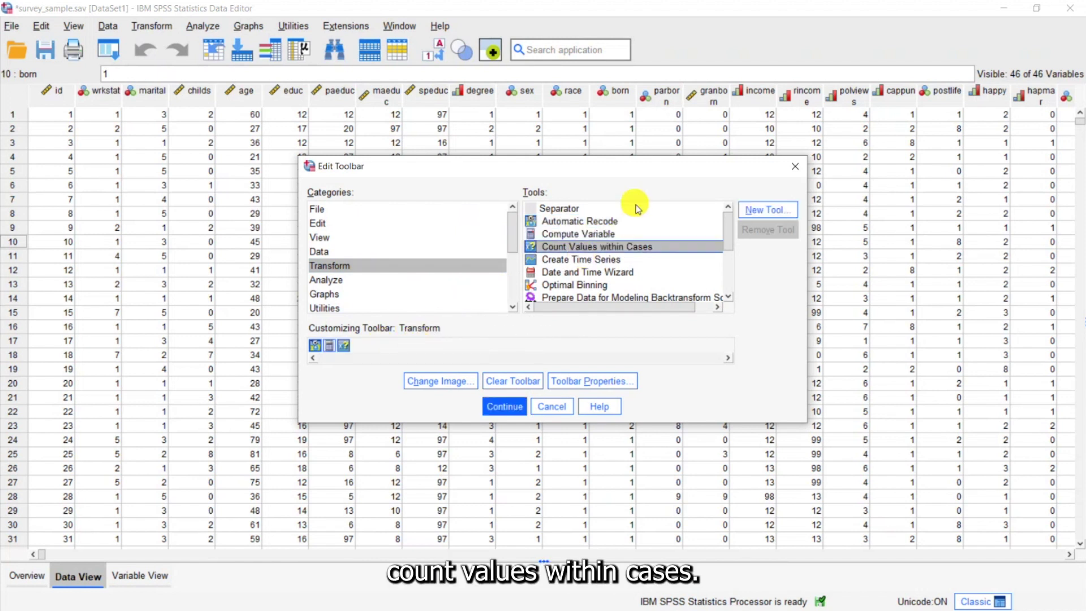
left_click_drag(585, 274, 399, 345)
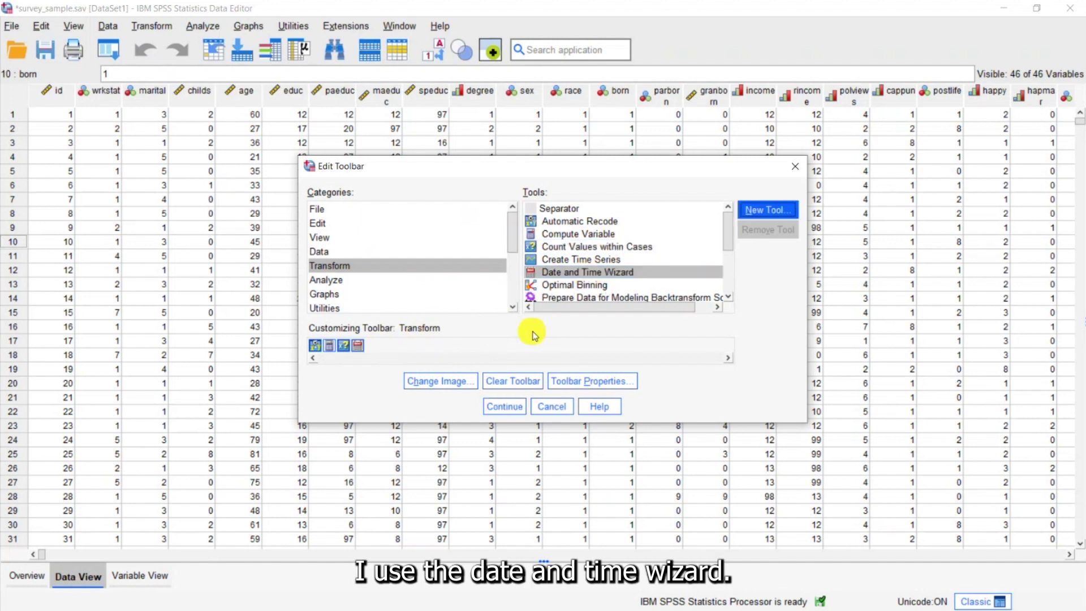
left_click(500, 411)
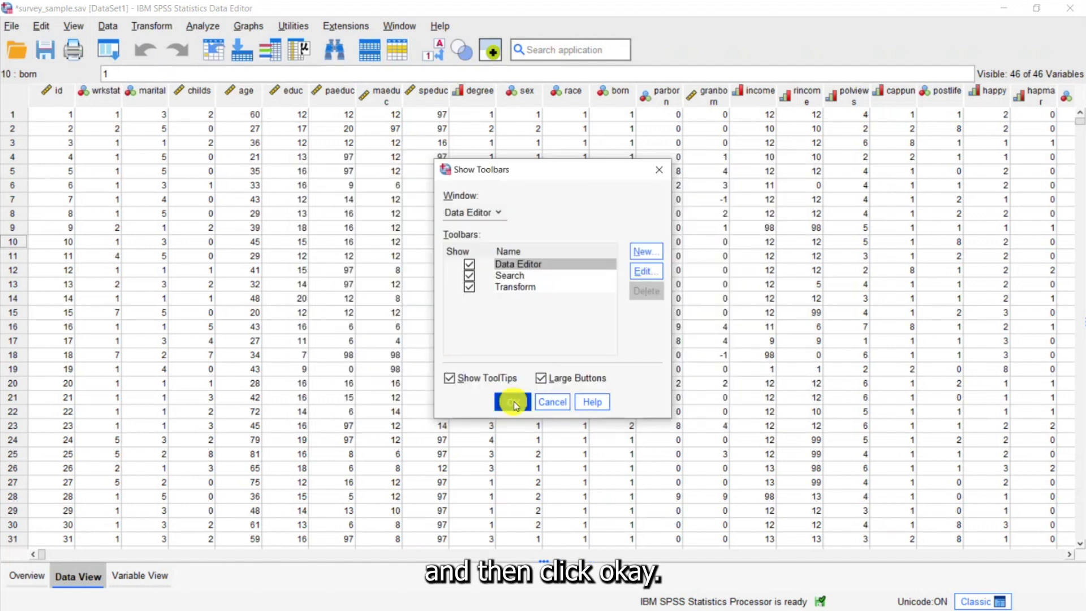
Display the Transform toolbar in the Data Editor, then delete it from the Show Toolbars list.
left_click(514, 402)
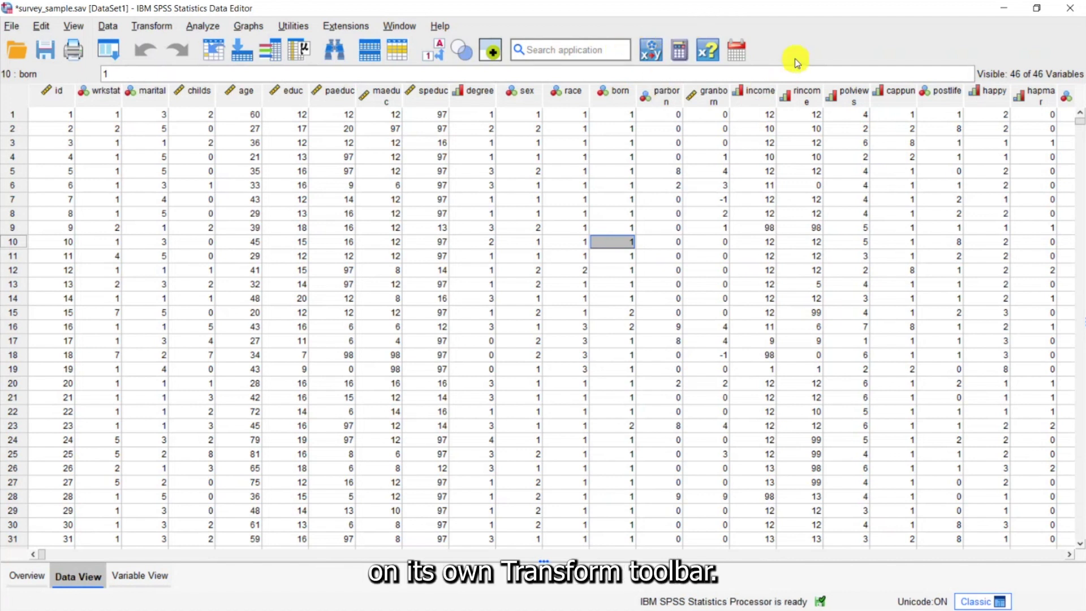
left_click(73, 27)
mouse_move(102, 65)
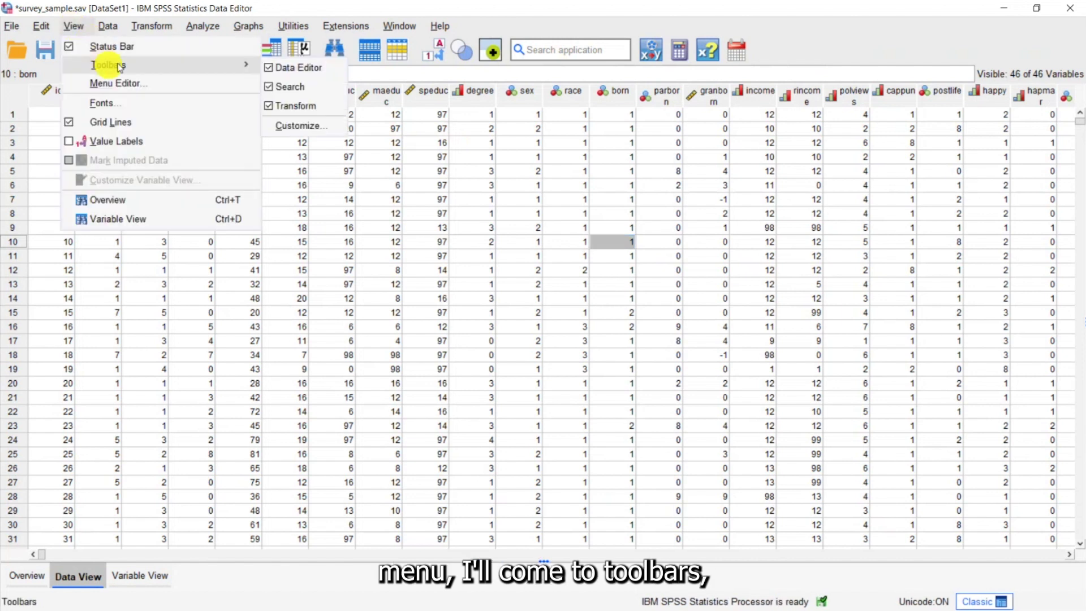
left_click(295, 124)
left_click(552, 286)
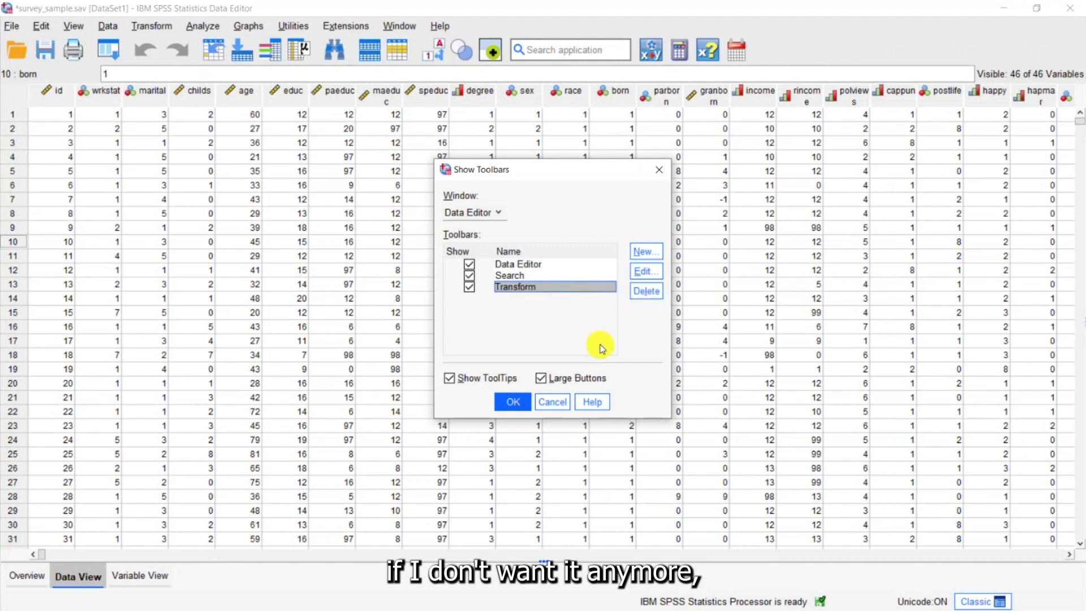
left_click(642, 294)
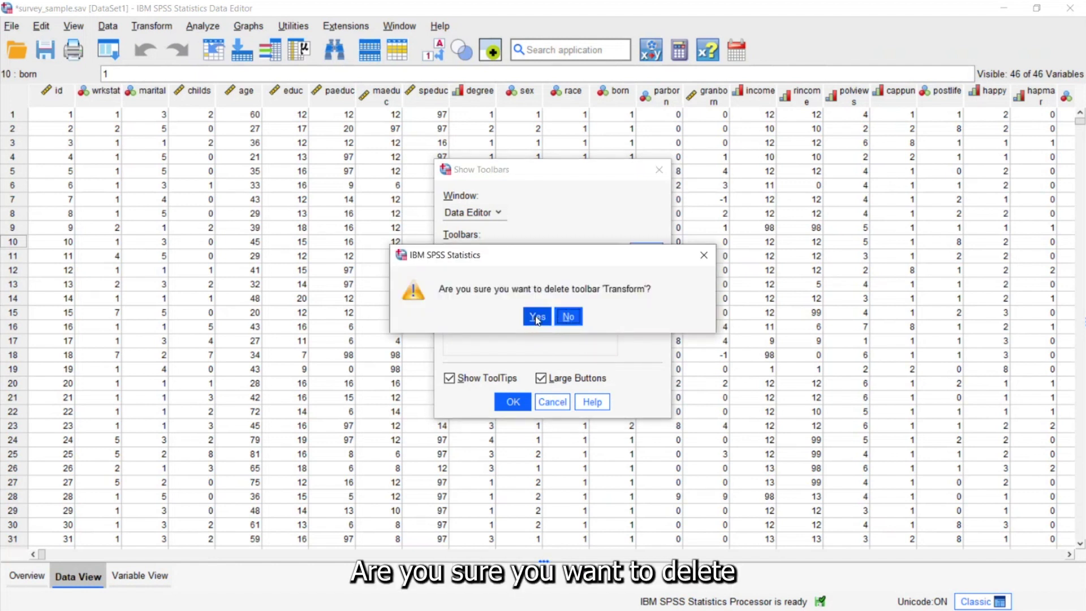
left_click(537, 318)
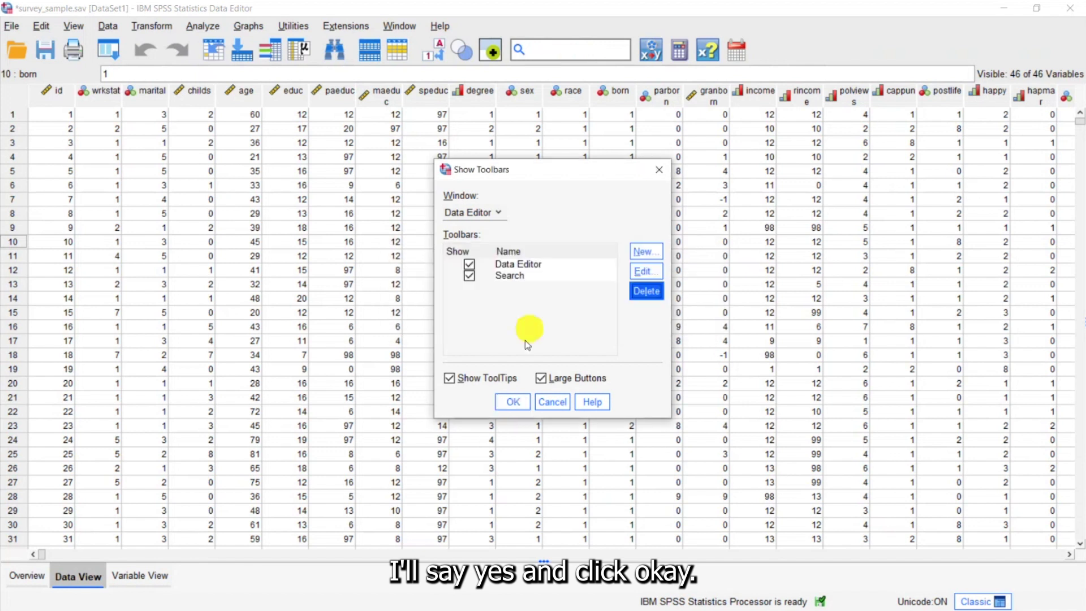
left_click(510, 401)
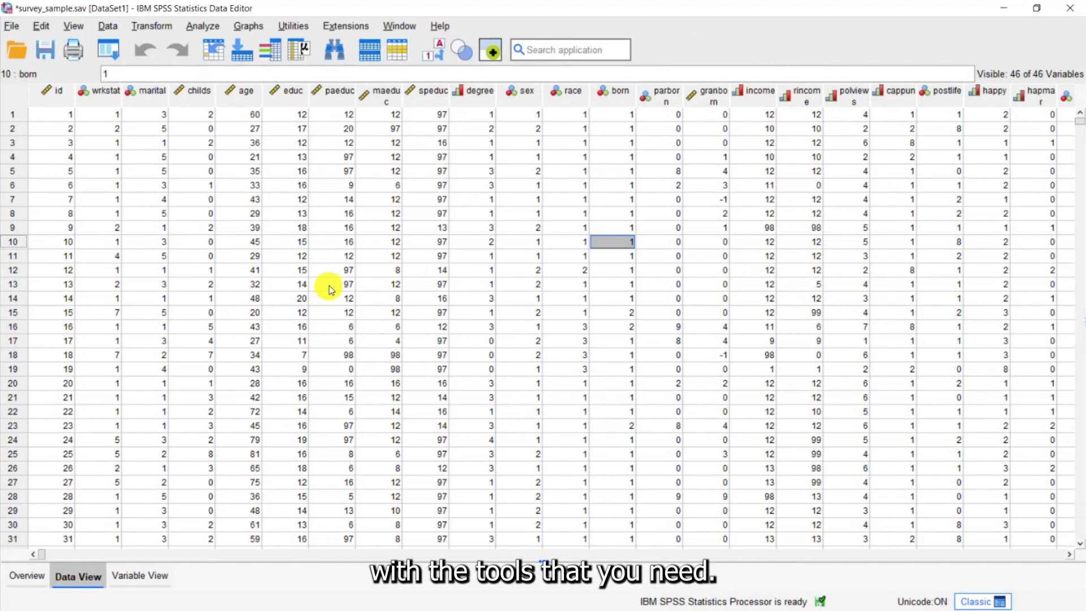
Edit the Data Editor toolbar, choose the User-Defined category, and start a new tool.
left_click(80, 30)
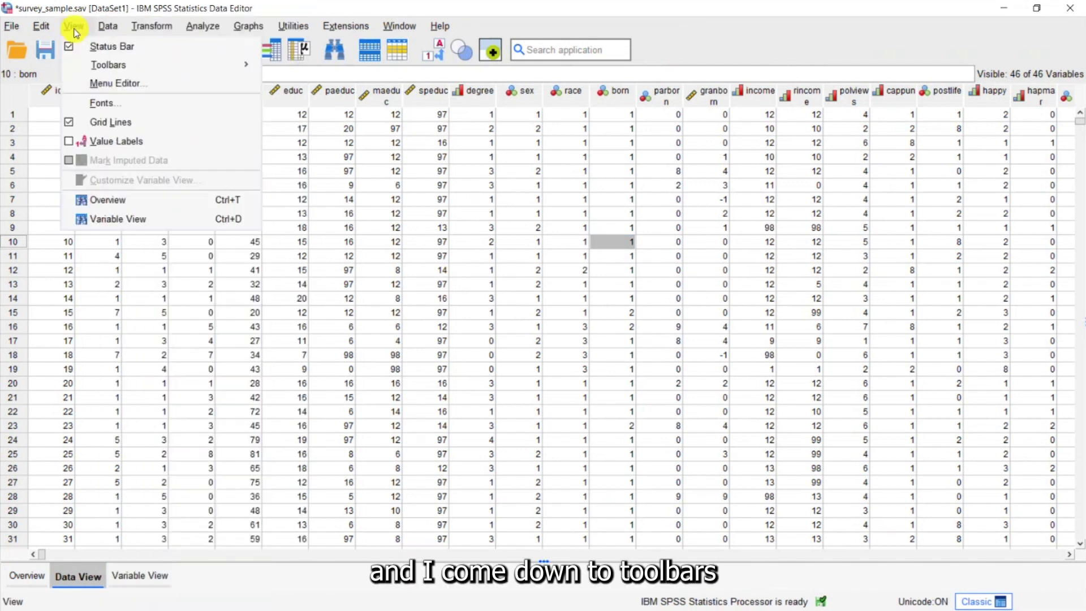
mouse_move(94, 65)
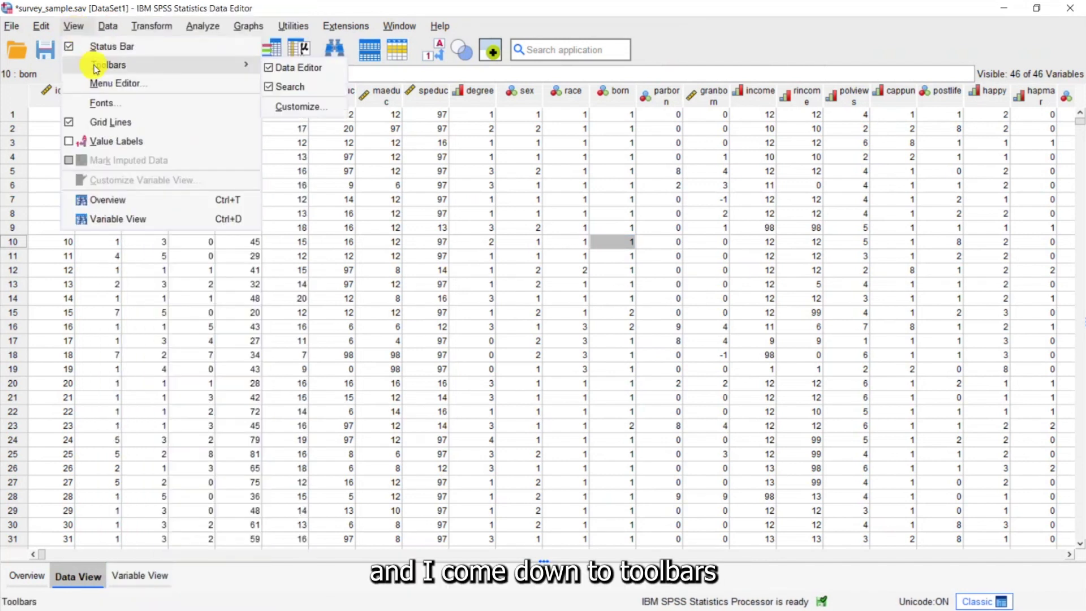
left_click(288, 112)
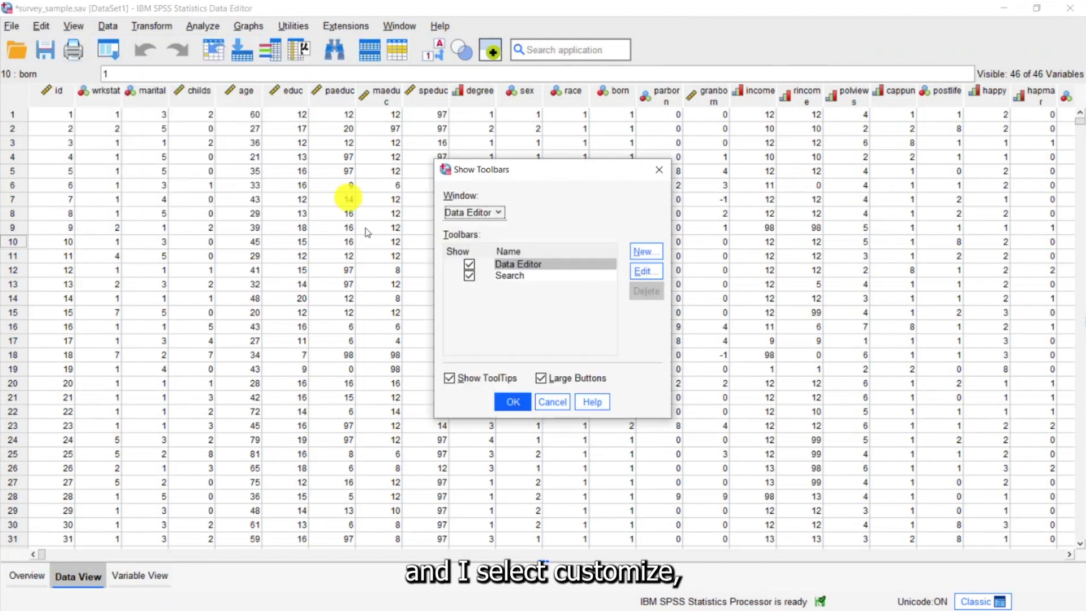
left_click(654, 274)
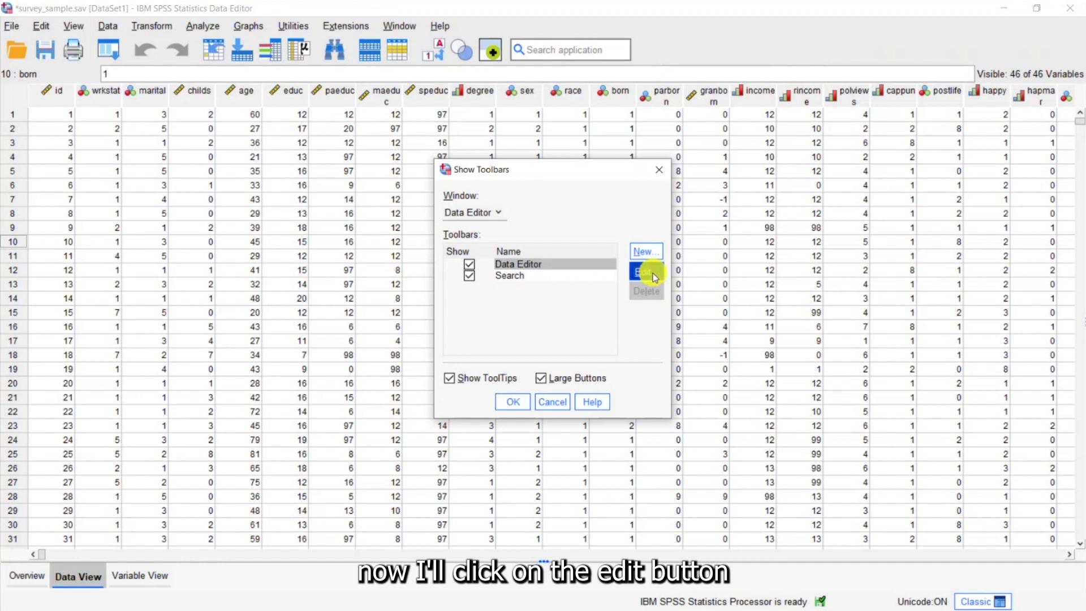
left_click_drag(508, 220, 508, 278)
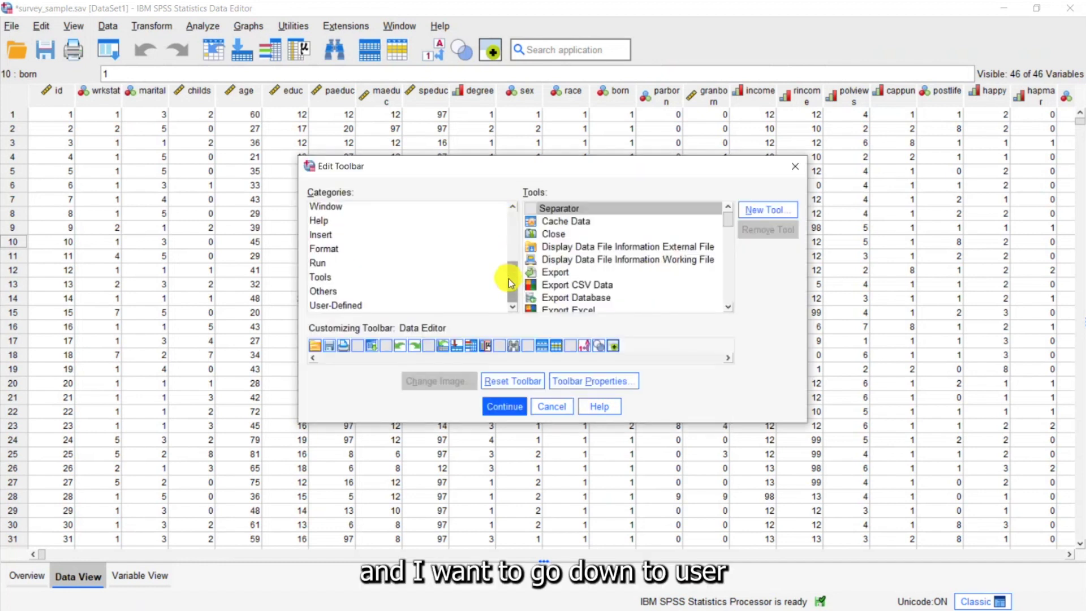
left_click(469, 305)
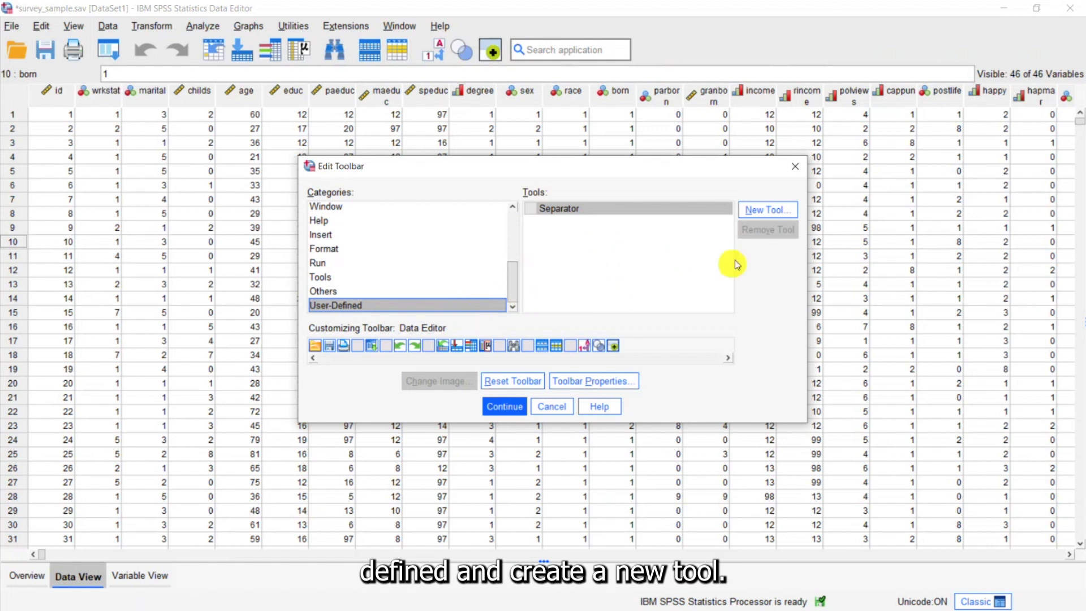
left_click(752, 210)
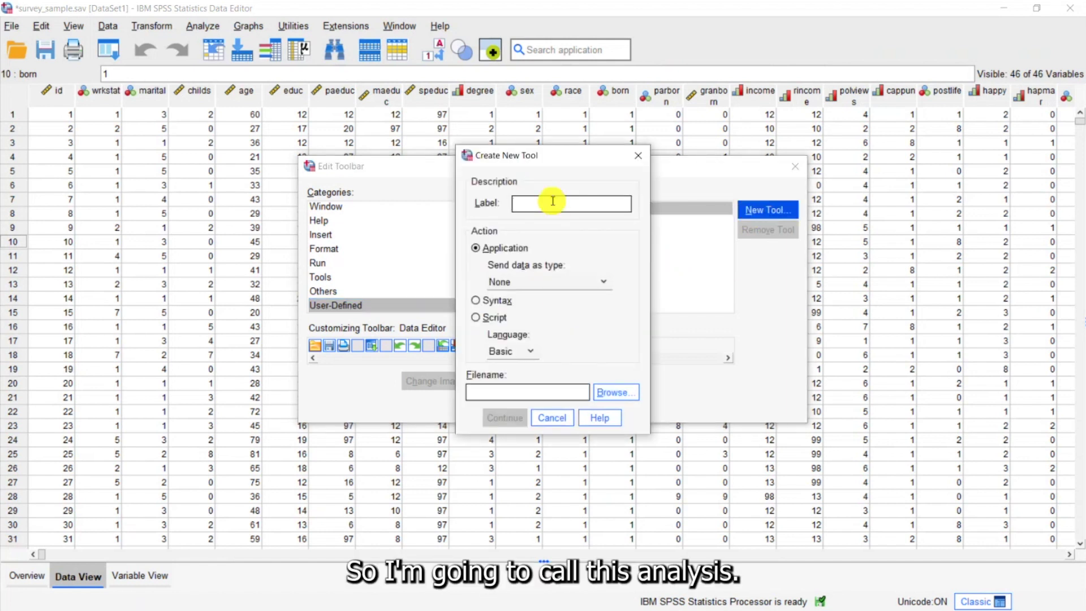
Create a tool labelled 'Analysis' that runs the Analysis_Syntax.sps syntax file.
type("Analysis")
left_click(479, 300)
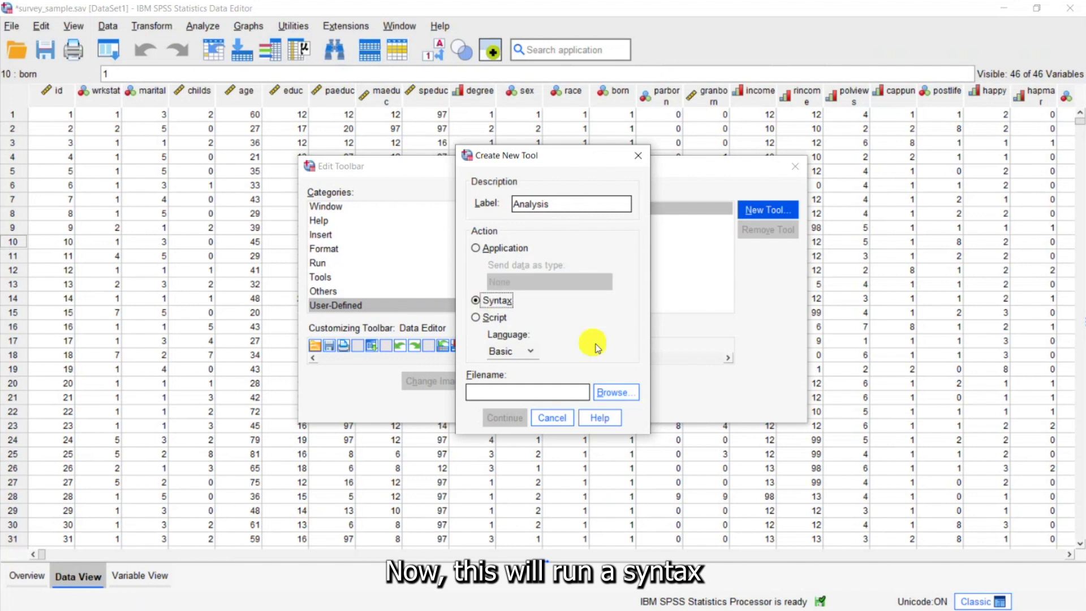
left_click(619, 394)
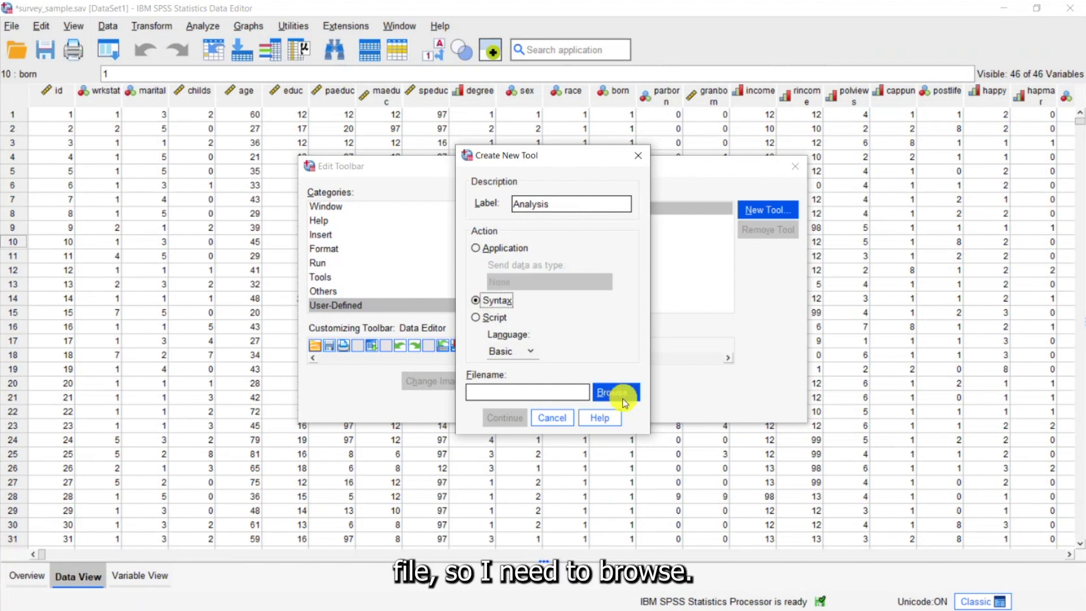
left_click(625, 399)
left_click(491, 361)
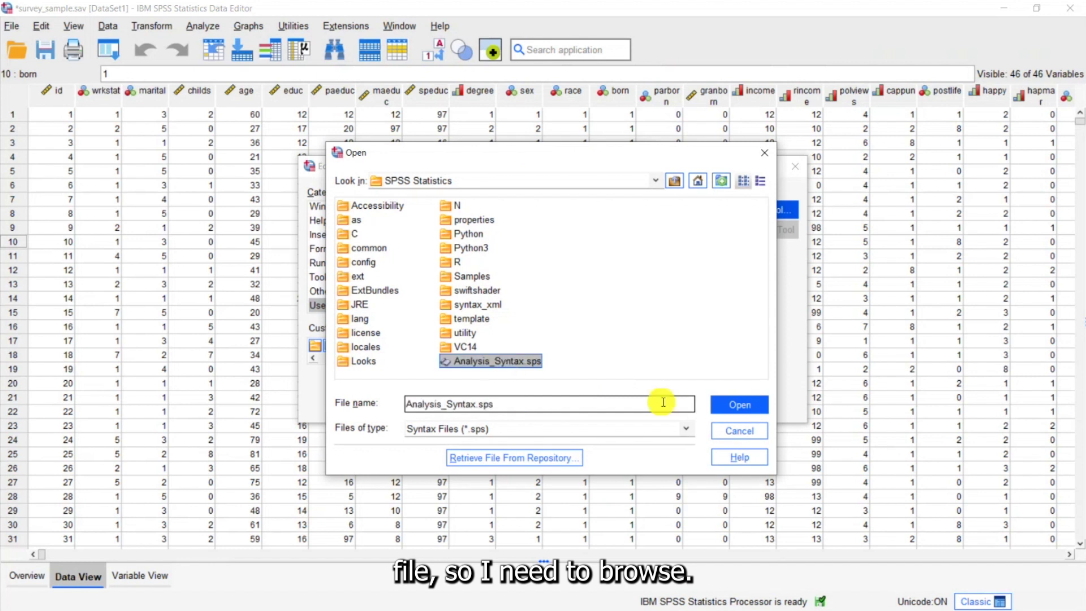
left_click(730, 406)
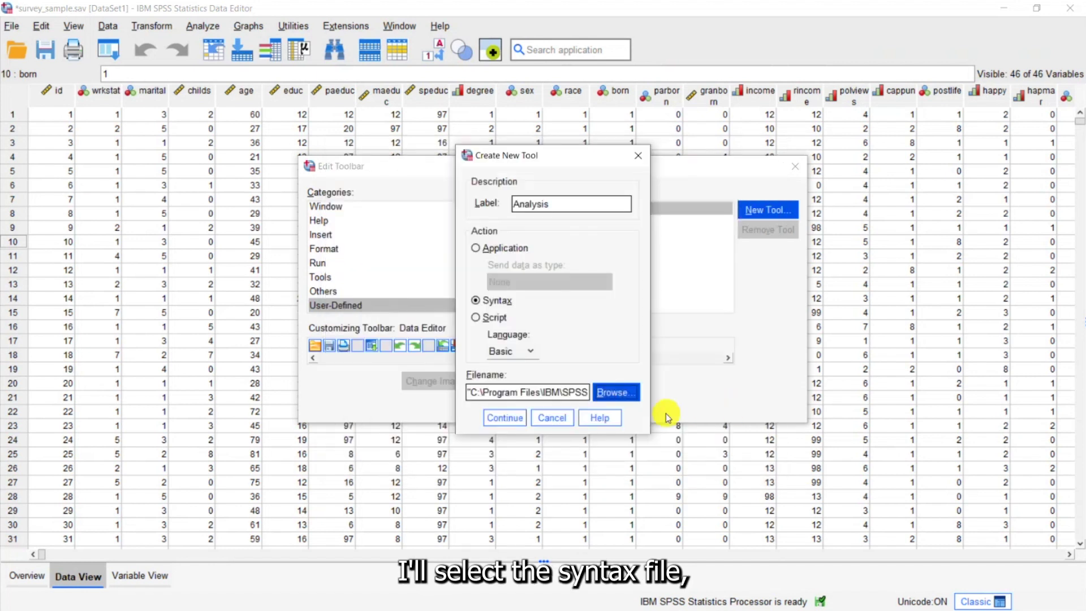
left_click(514, 422)
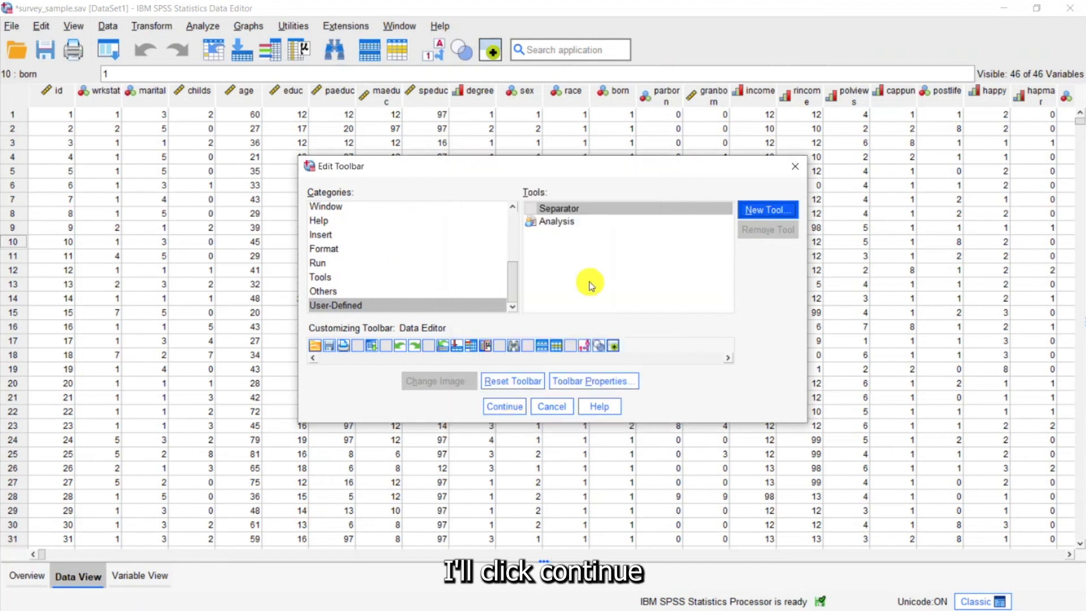
Place the Analysis tool on the Data Editor toolbar and save the toolbar changes.
left_click(557, 224)
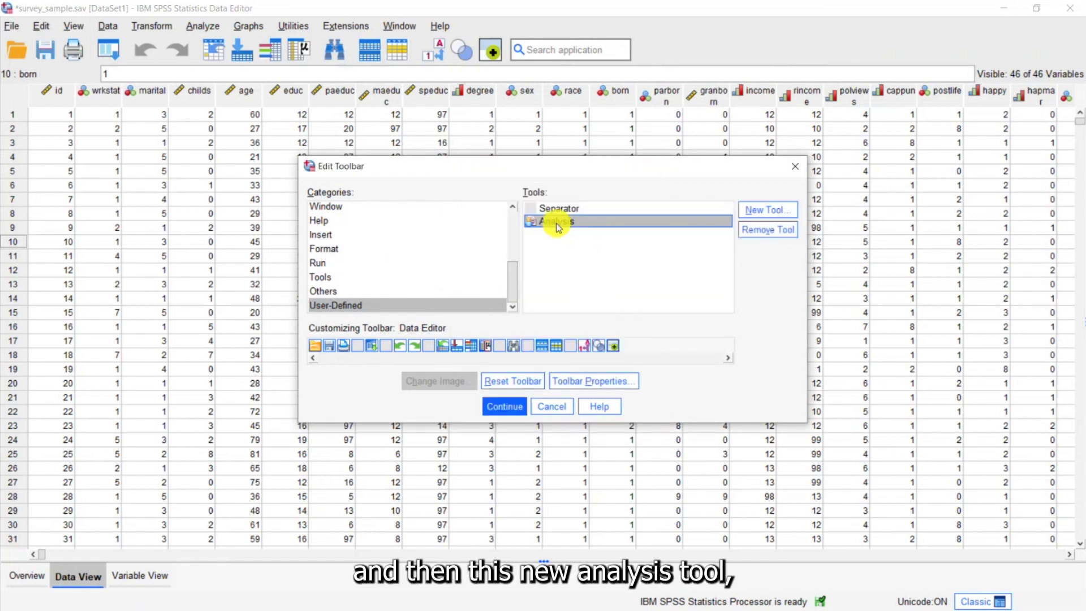
left_click_drag(557, 226, 628, 346)
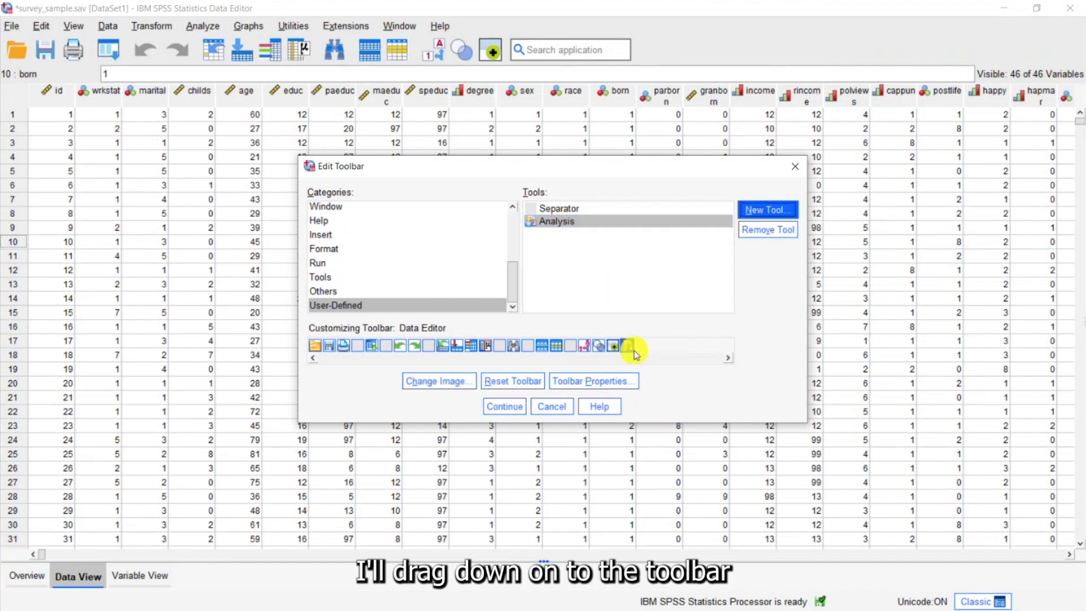
left_click(512, 411)
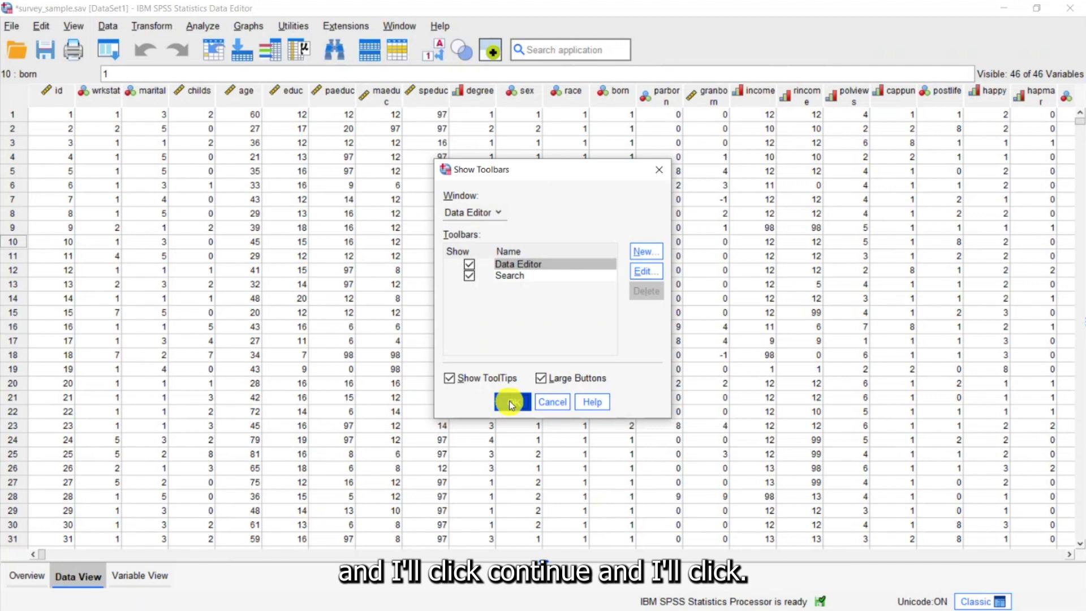
left_click(510, 402)
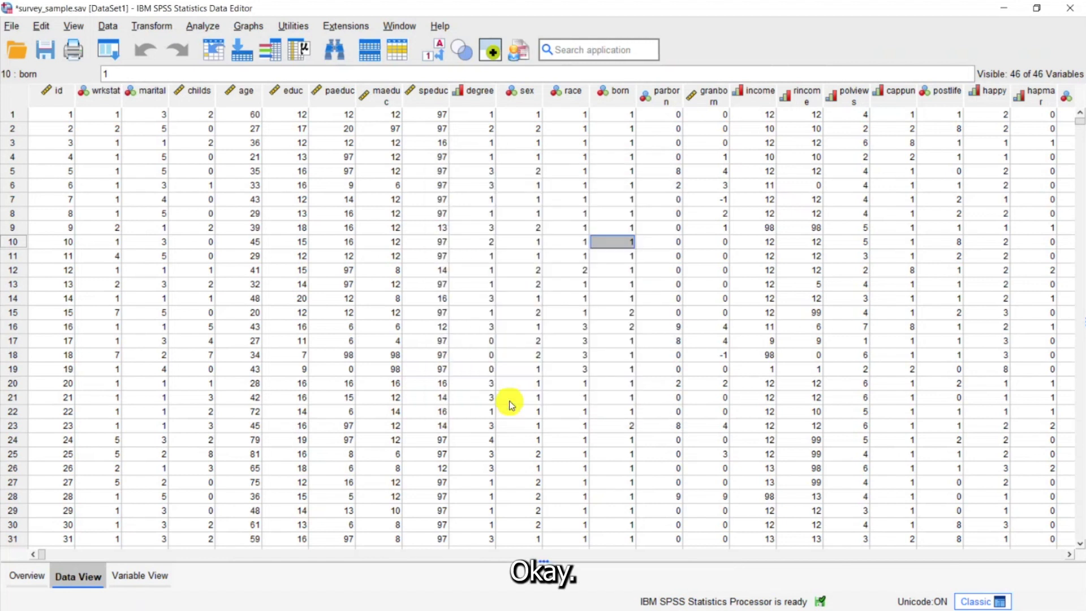
Run the Analysis toolbar button to produce Explore, Select Predictors, Oneway and Custom Tables output.
left_click(522, 54)
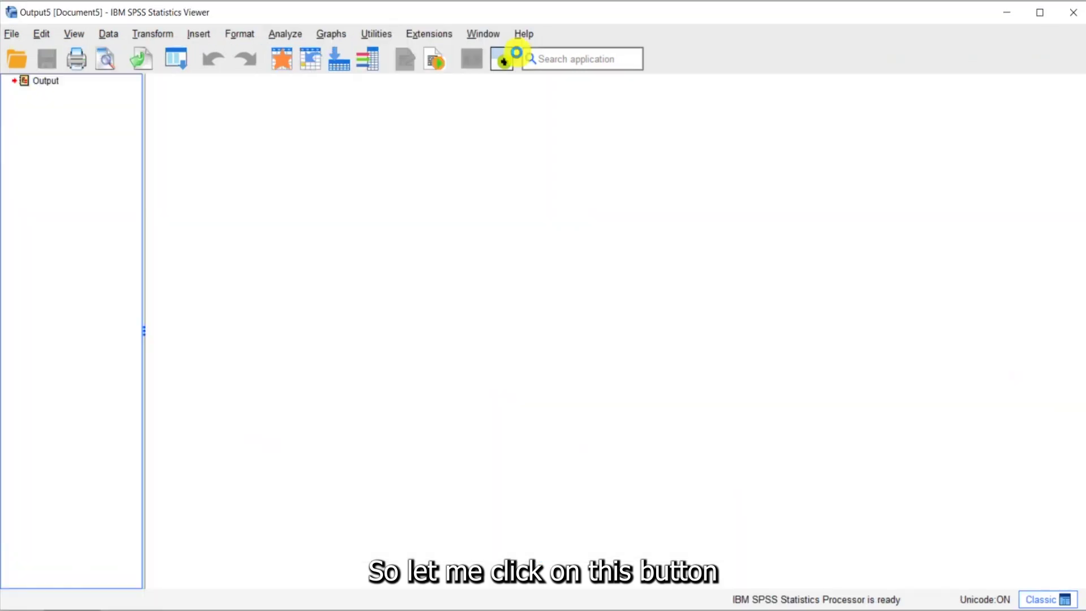
left_click(517, 53)
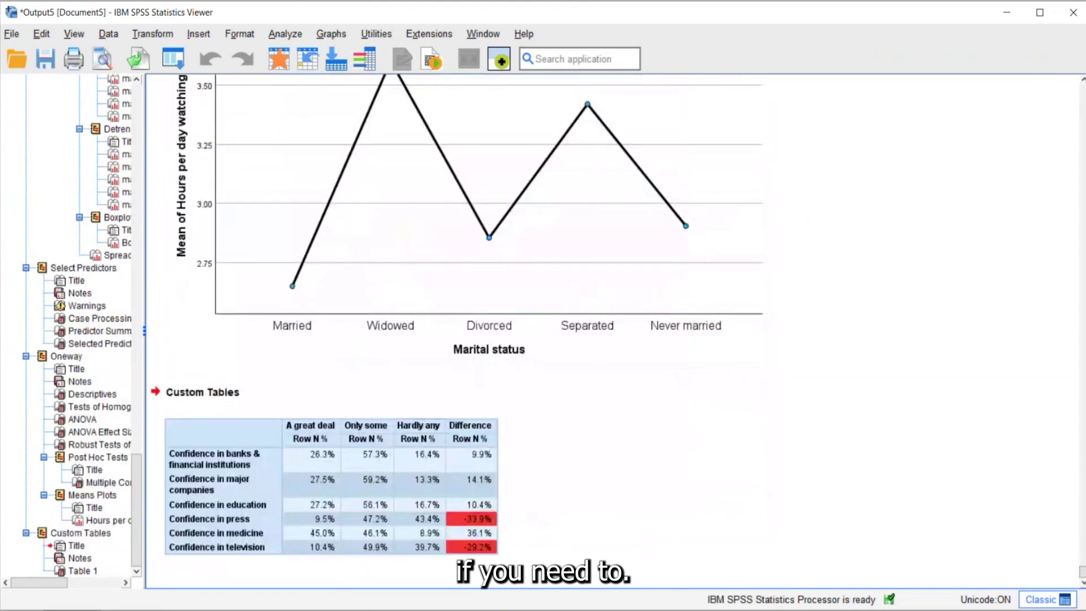
Minimize the Viewer and reopen the Show Toolbars dialog over the Data Editor.
left_click(1006, 12)
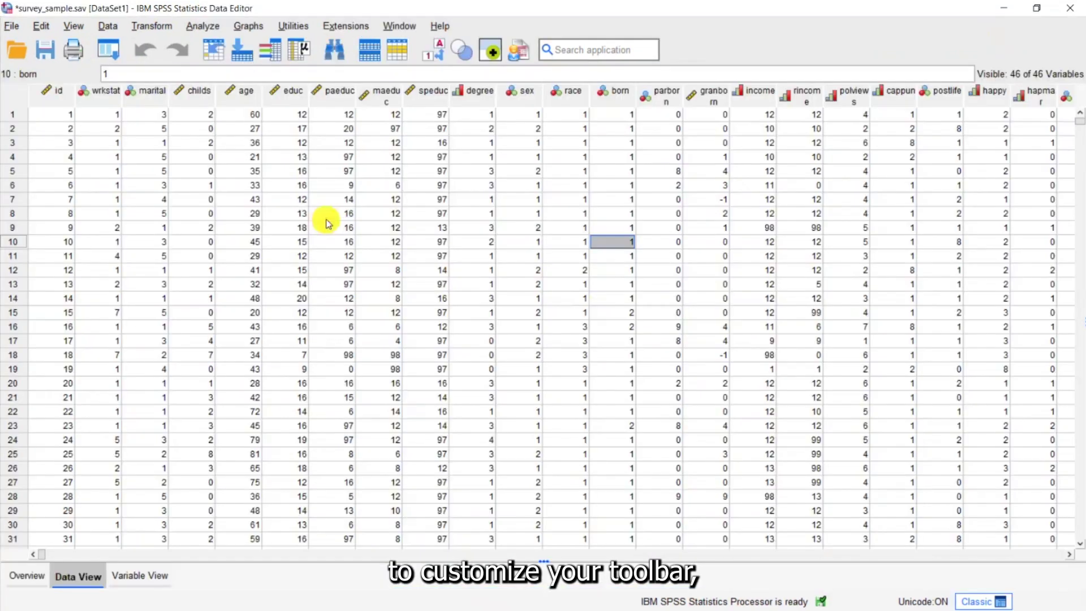
left_click(73, 26)
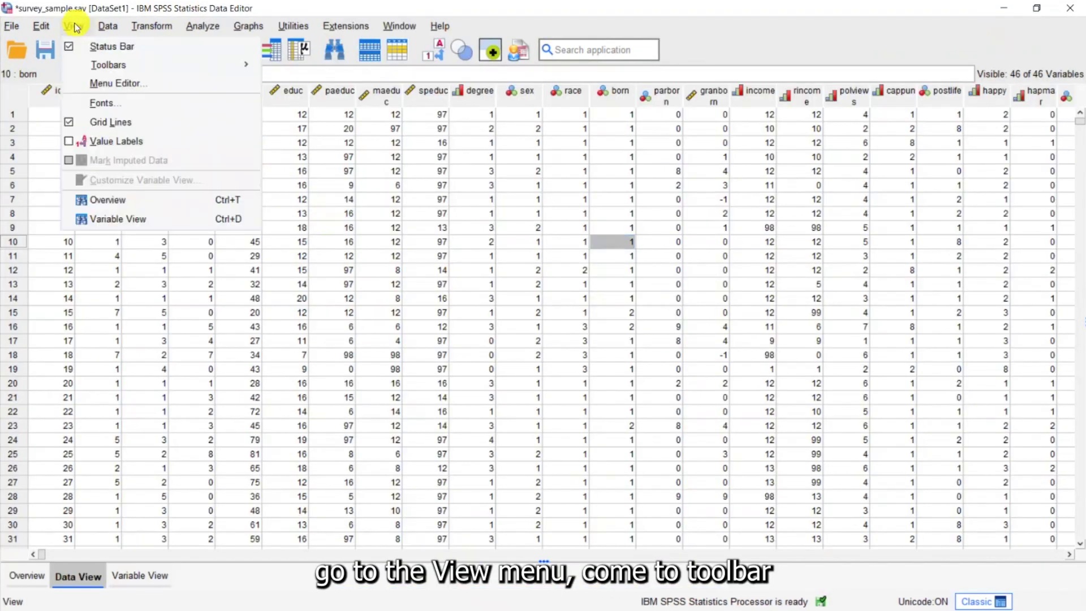
mouse_move(109, 68)
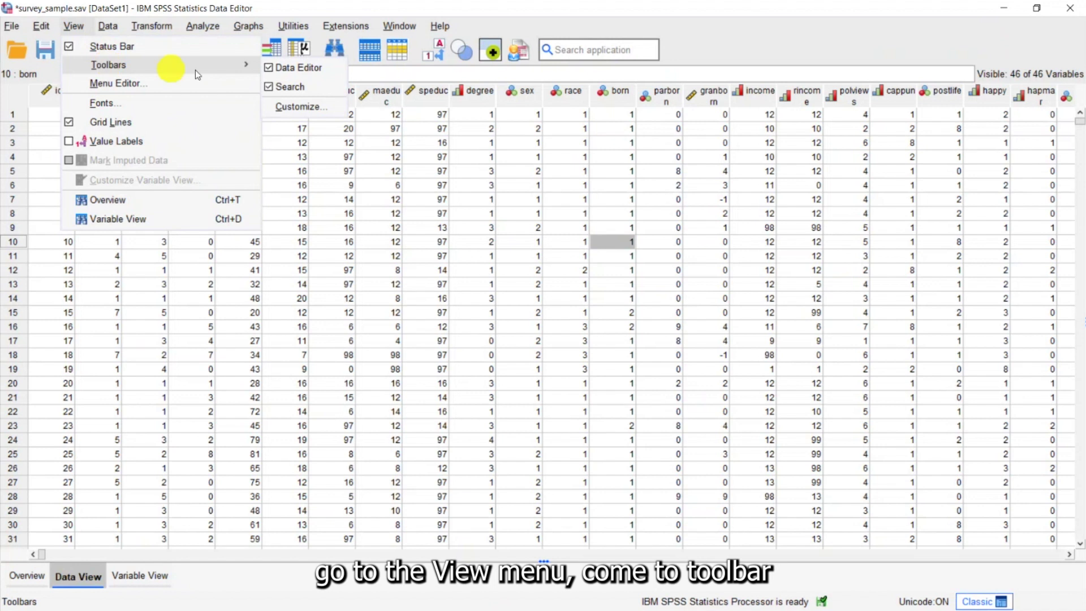
left_click(291, 109)
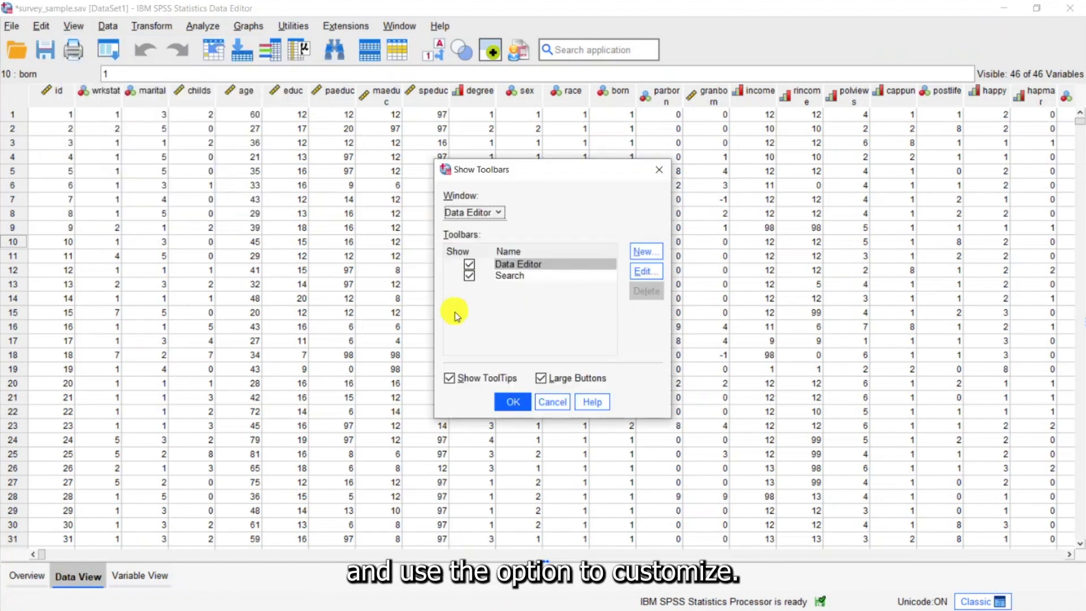